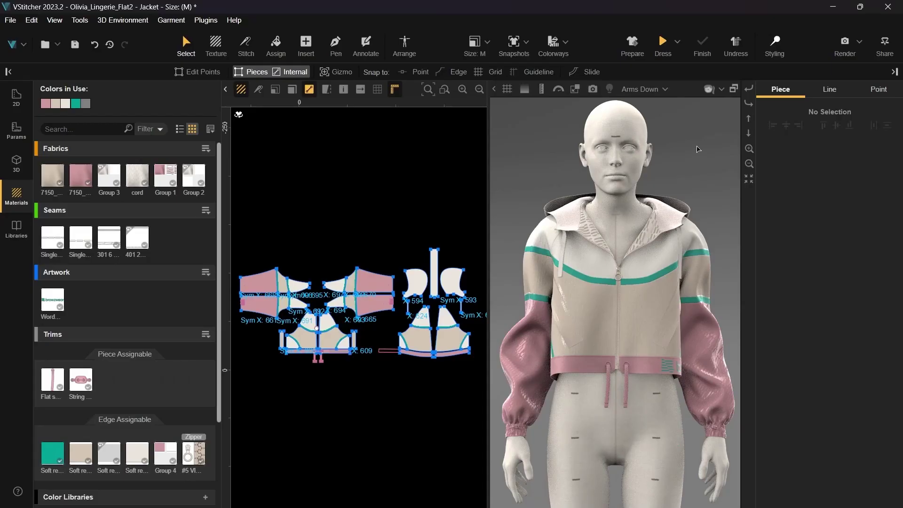
Step: Share the Jacket style to Stylezone with the Default quality standard
left_click(884, 45)
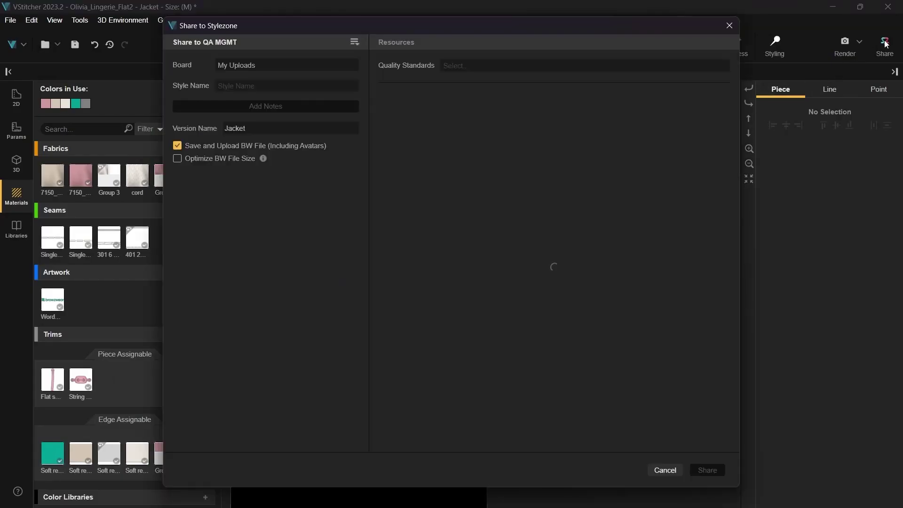
left_click(629, 69)
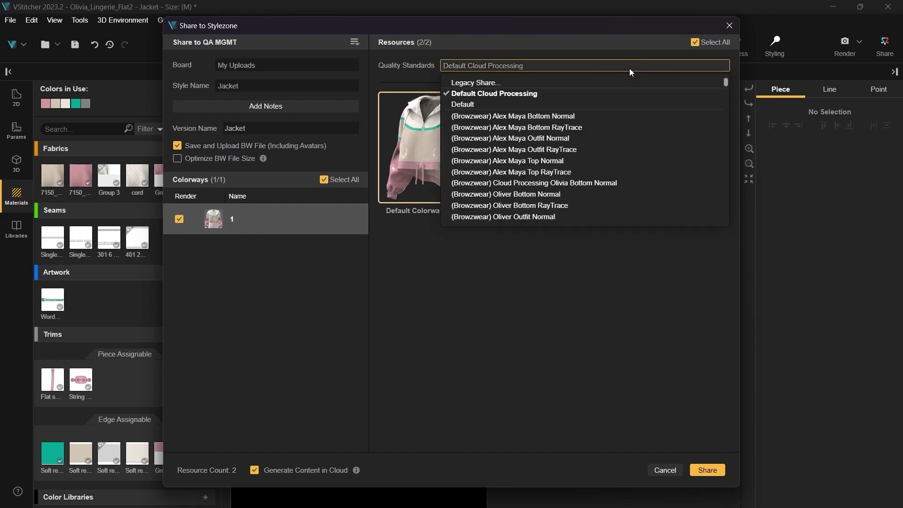
left_click(626, 103)
left_click(707, 470)
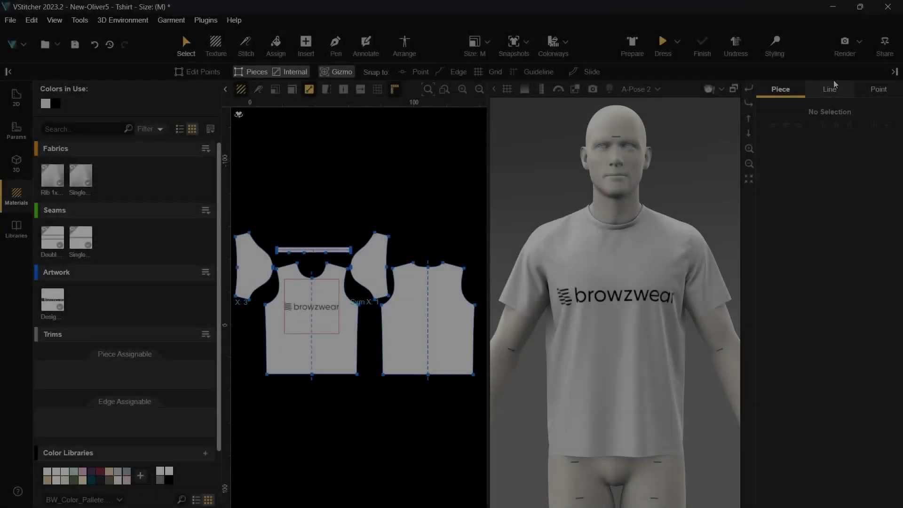
Step: Share the Tshirt style to Stylezone with the Default quality standard
left_click(884, 45)
left_click(651, 65)
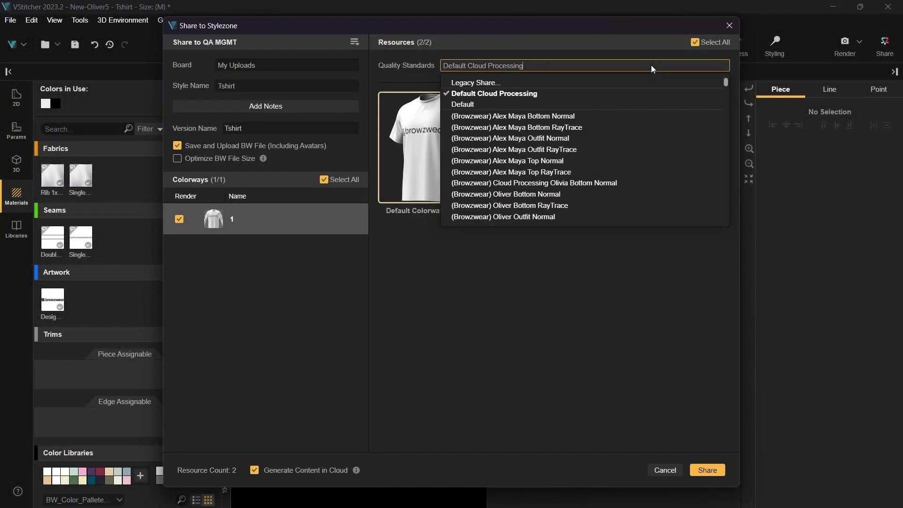
left_click(630, 104)
left_click(706, 469)
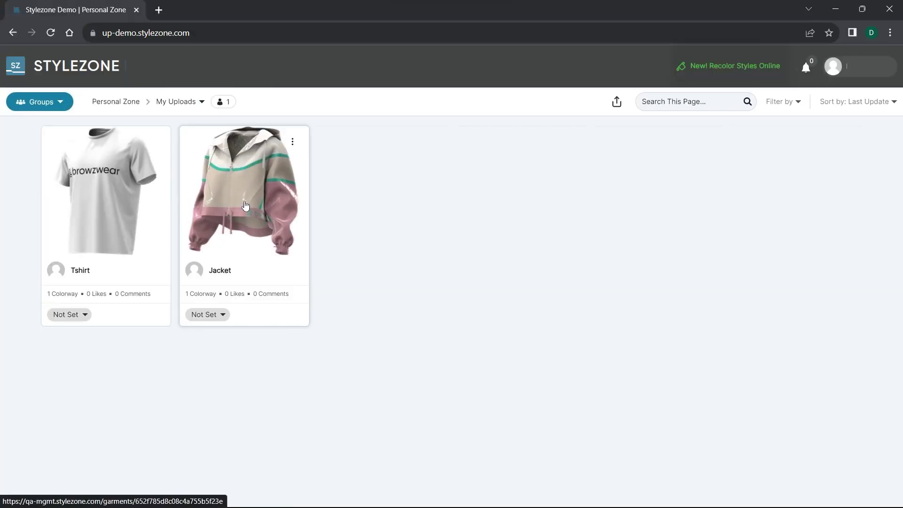
Step: Open the Jacket in 3D view, hide the avatar, and start a new recolor colorway
left_click(245, 205)
left_click(53, 278)
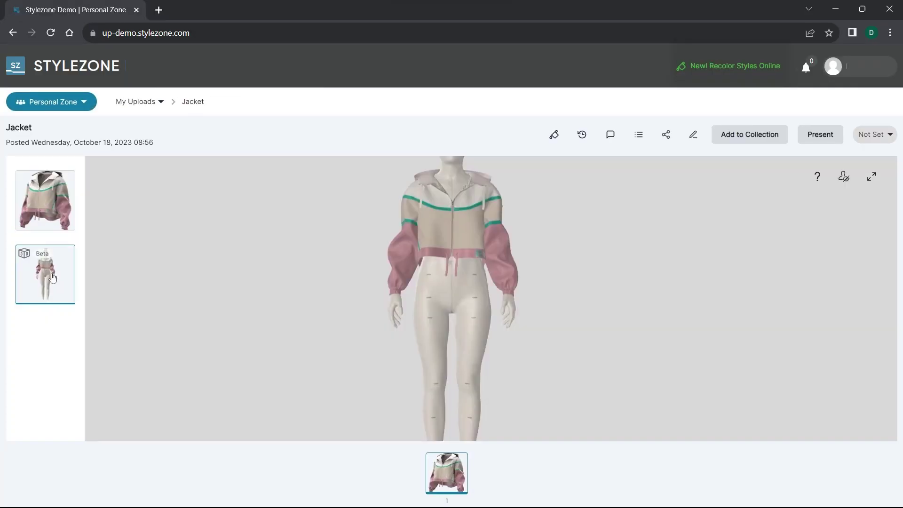
left_click(843, 177)
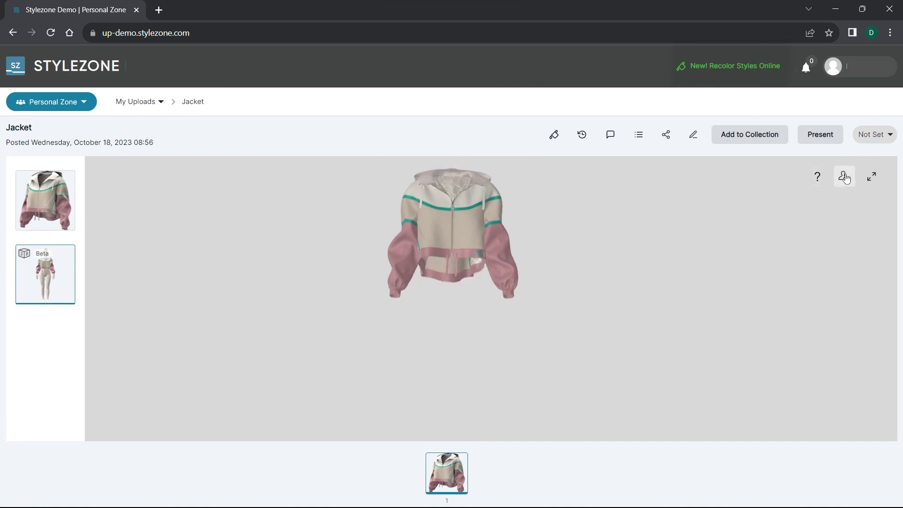
left_click(554, 135)
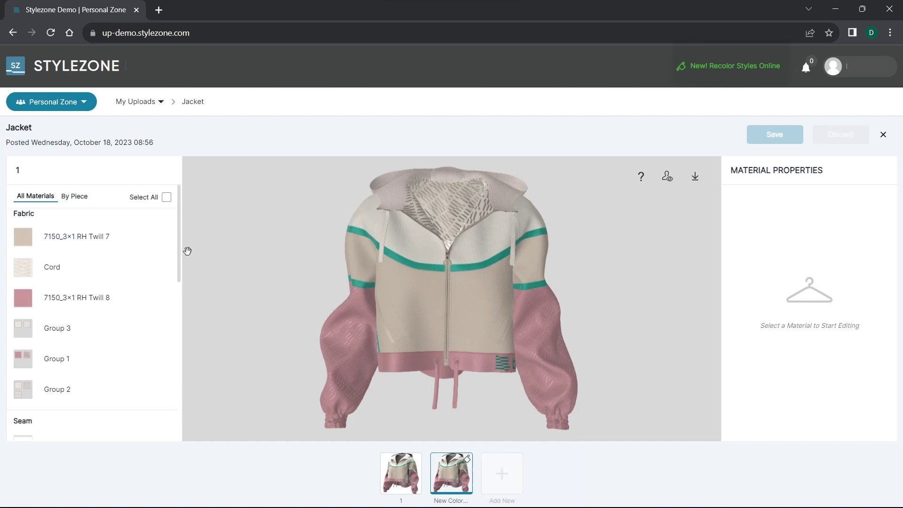
scroll(162, 250, "down", 4)
scroll(161, 251, "down", 5)
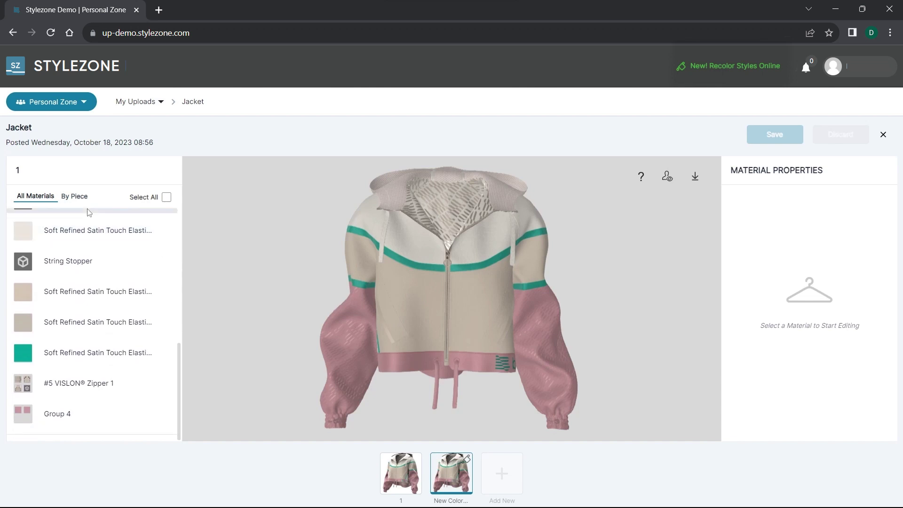
left_click(74, 196)
scroll(91, 233, "down", 10)
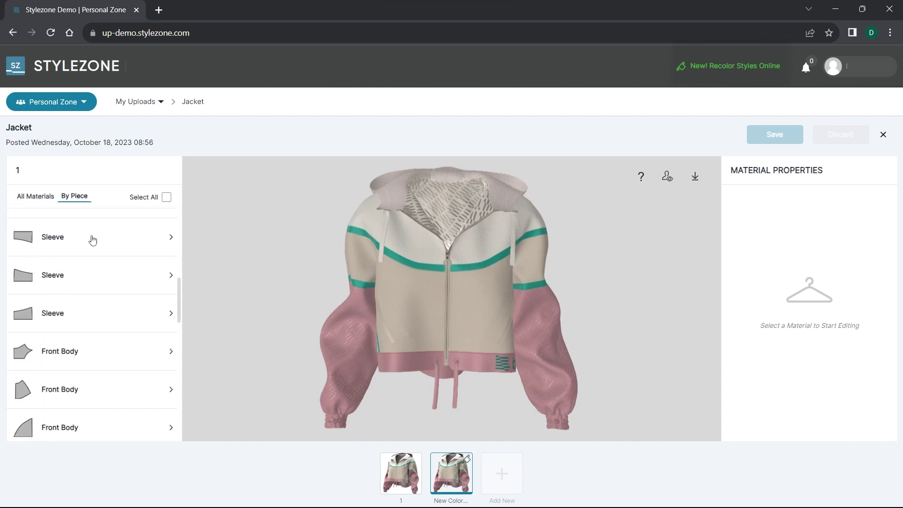
scroll(93, 240, "down", 10)
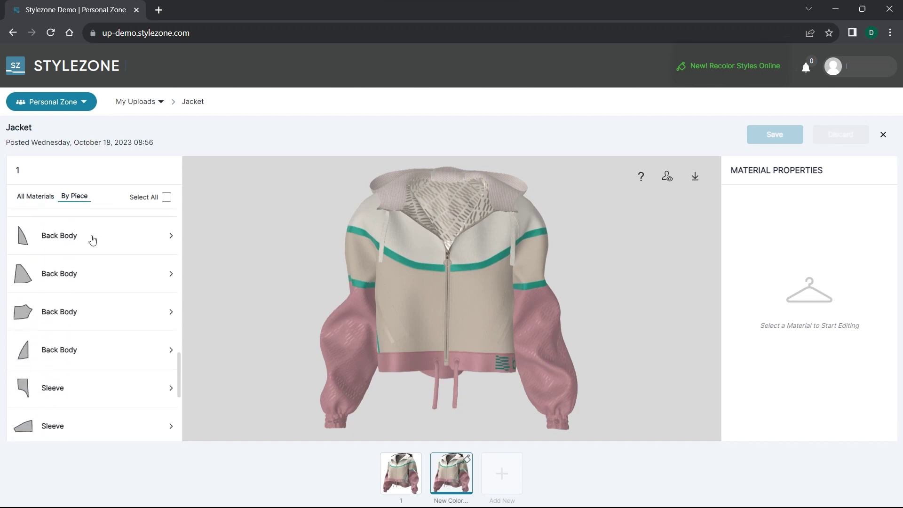
left_click(93, 240)
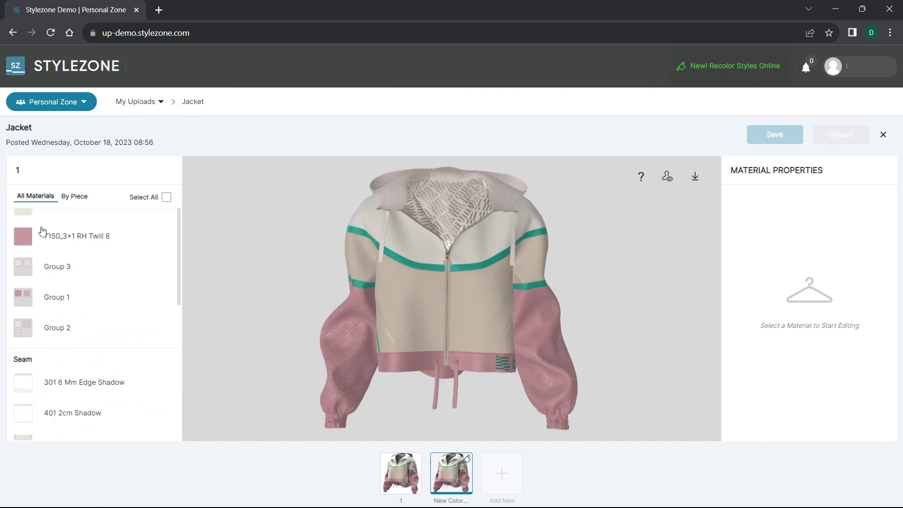
scroll(42, 233, "up", 2)
Step: Give the 7150_3×1 RH Twill 7 body fabric a new green colour (82,167,139)
left_click(23, 239)
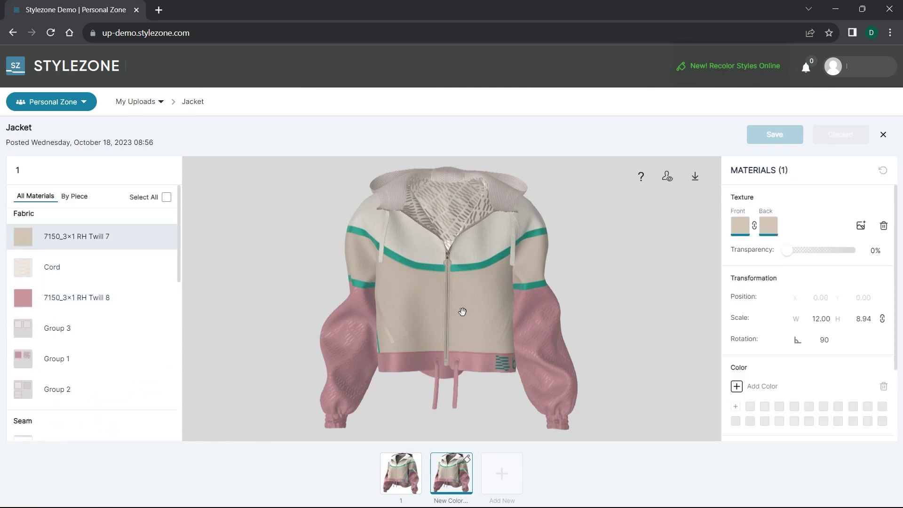
left_click(737, 386)
left_click(832, 261)
left_click(855, 327)
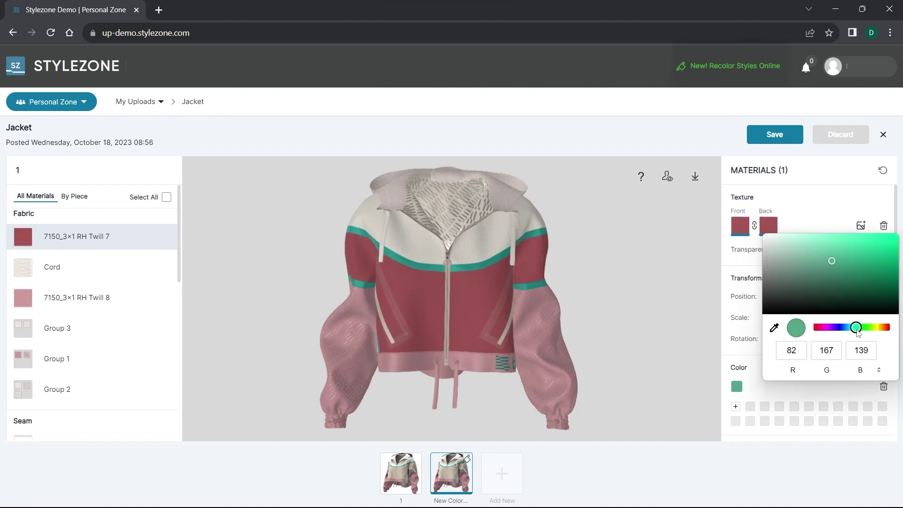
left_click(682, 348)
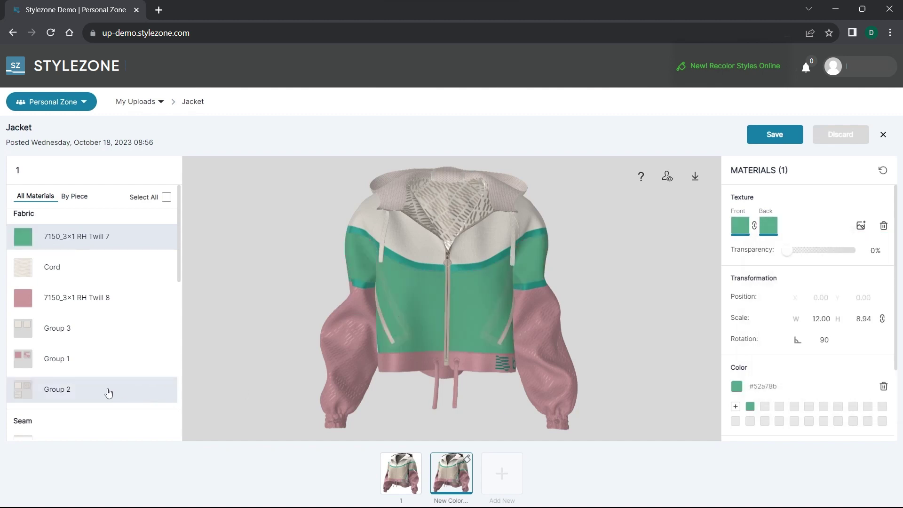
Step: Set Group 3 to light grey #ededed for the hood and select the right sleeve
left_click(108, 393)
left_click(736, 386)
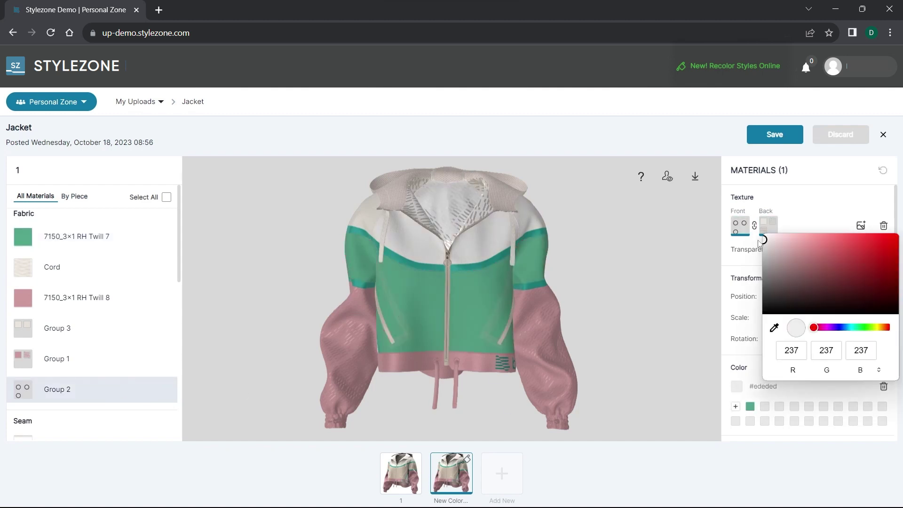
left_click(64, 331)
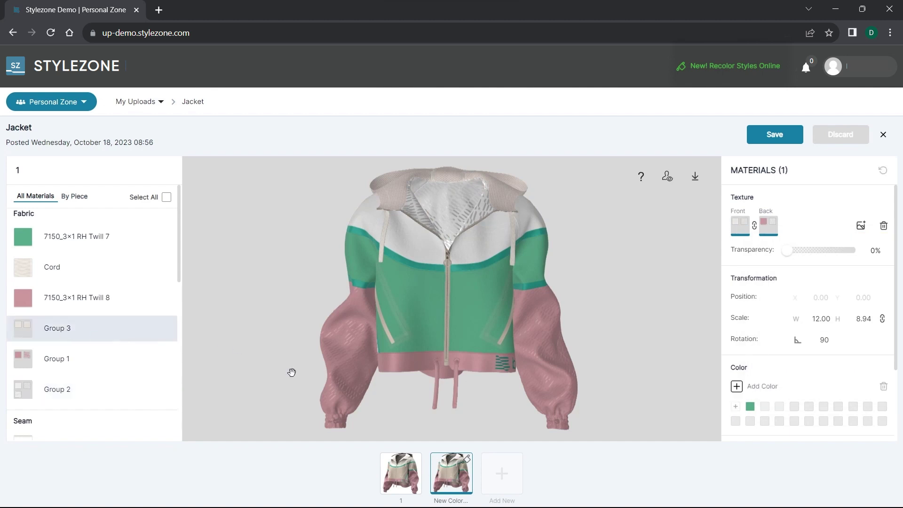
left_click(764, 407)
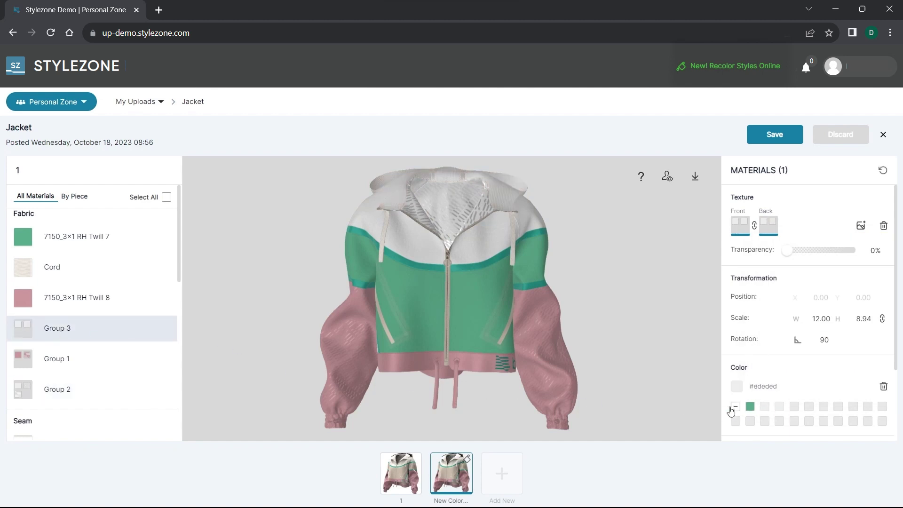
left_click(533, 343)
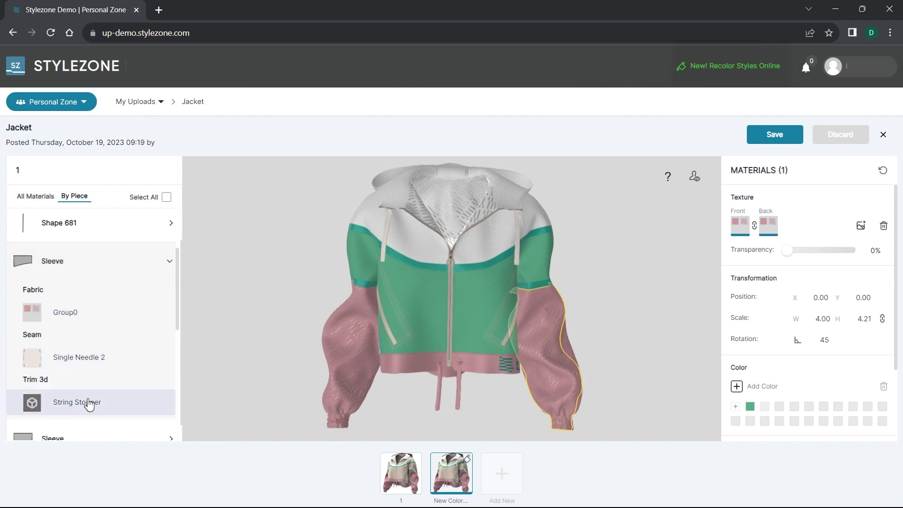
Step: Colour the sleeve's Group0 fabric yellow
left_click(66, 313)
left_click(736, 386)
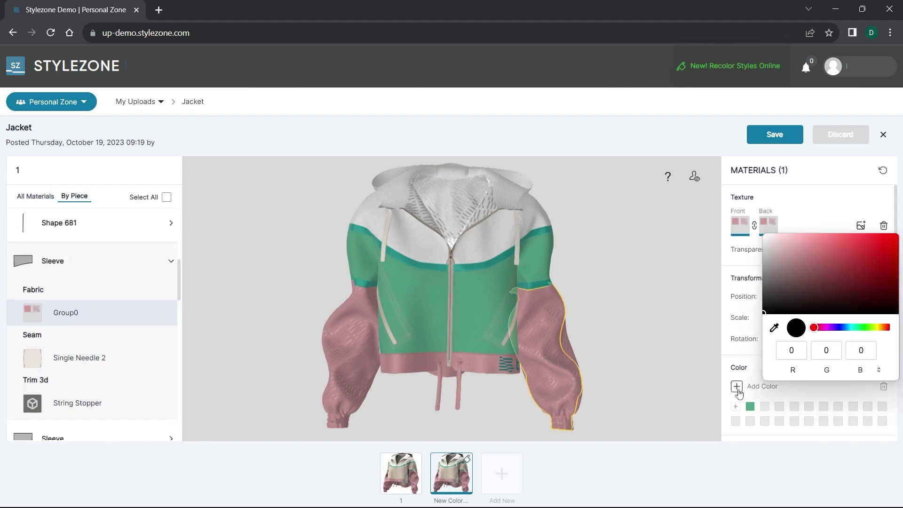
left_click(856, 255)
left_click(826, 327)
left_click(518, 397)
left_click_drag(517, 397, 461, 402)
Step: Fade the browzwear logo artwork by raising its transparency
left_click(462, 372)
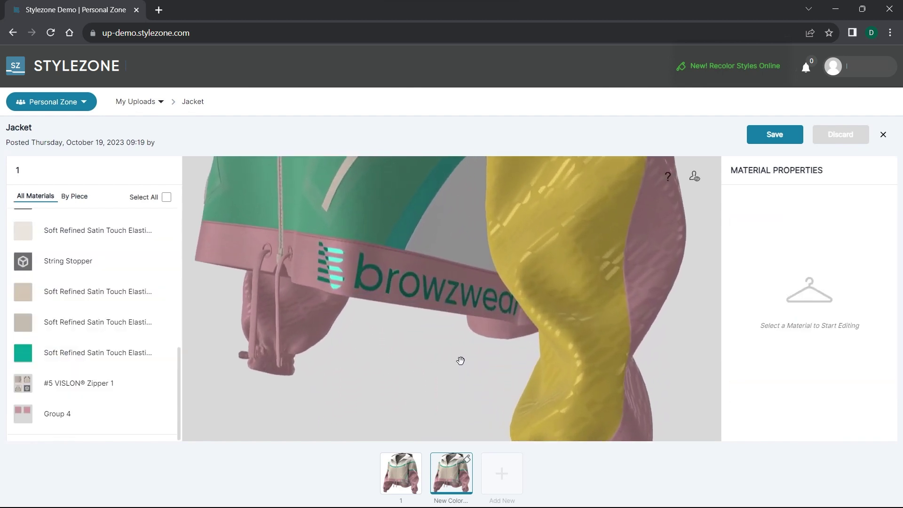
mouse_move(787, 256)
left_mouse_down()
mouse_move(853, 257)
mouse_move(787, 257)
left_mouse_up()
scroll(641, 276, "down", 5)
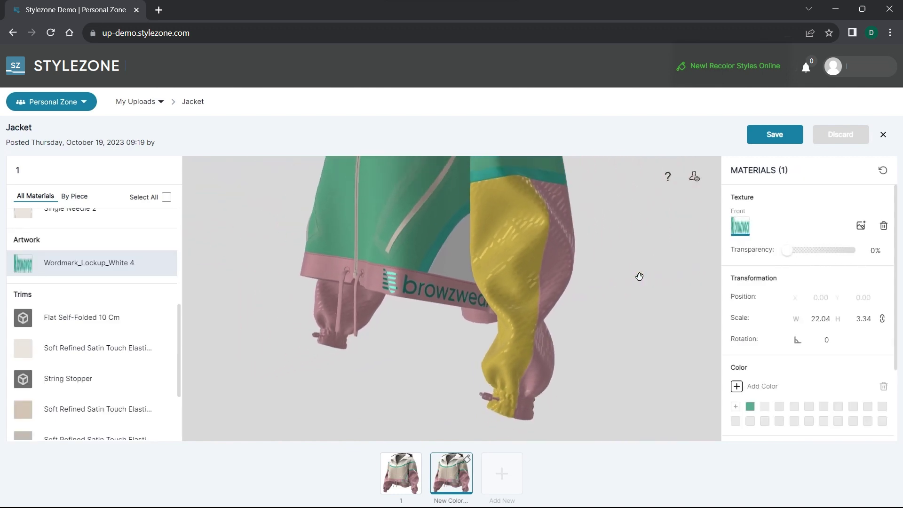
Step: Make Group 1 yellow #ddbb40 and set its pattern Scale W to 10
left_click(511, 278)
left_click(42, 200)
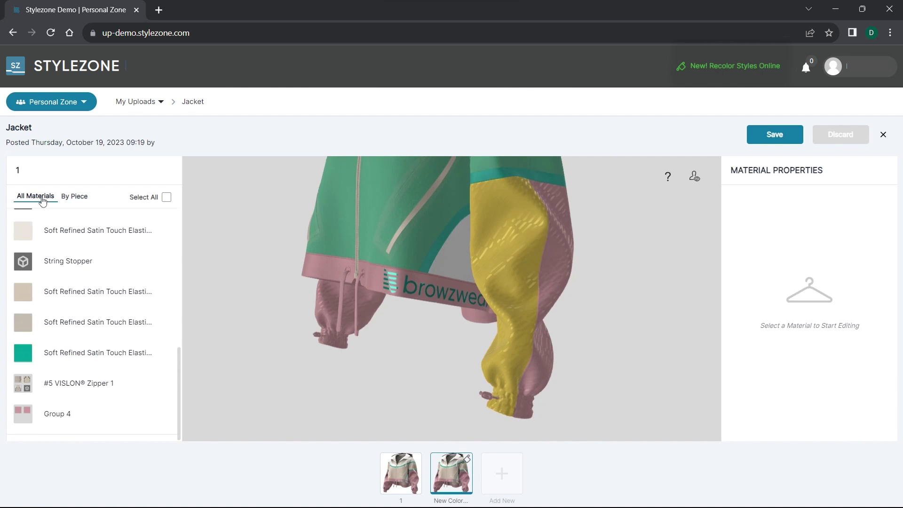
scroll(61, 298, "up", 5)
left_click(61, 298)
left_click(779, 405)
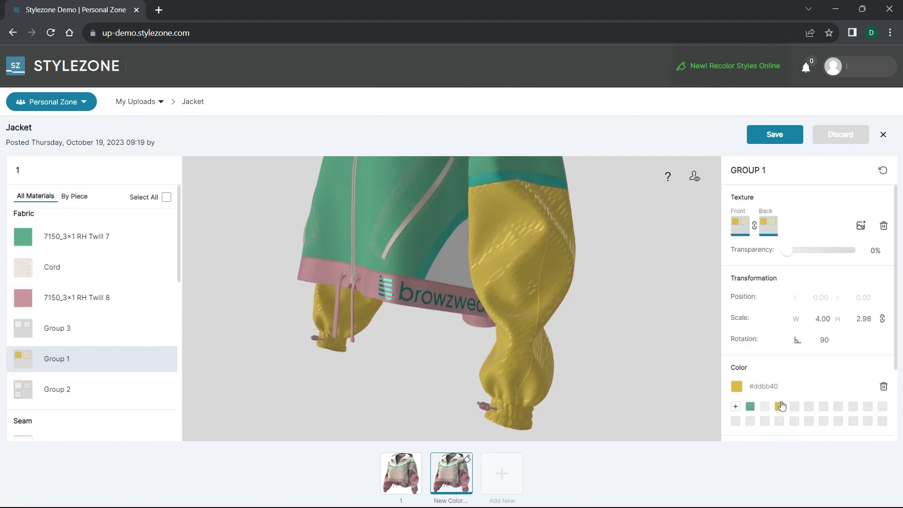
double_click(822, 318)
type("10")
key("Return")
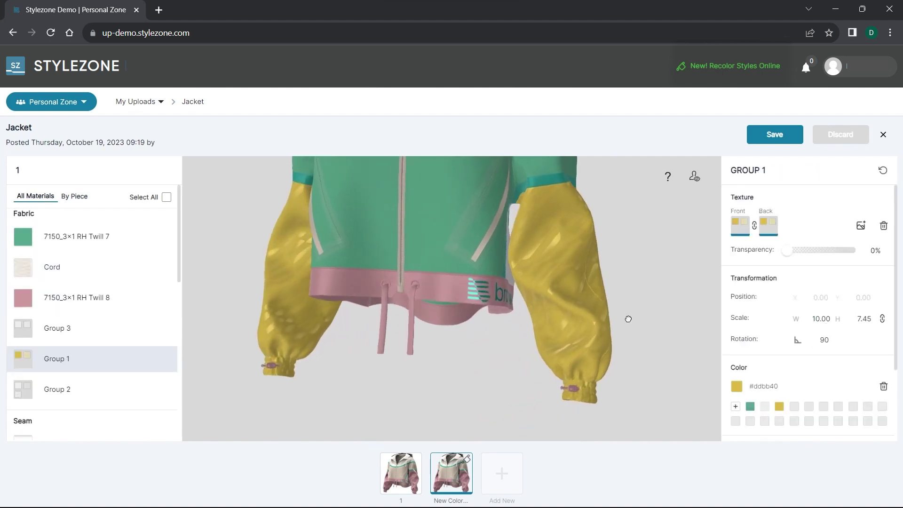
Step: Make the Flat Self-Folded 10 Cm trim drawstrings yellow
scroll(111, 363, "down", 3)
scroll(112, 362, "down", 3)
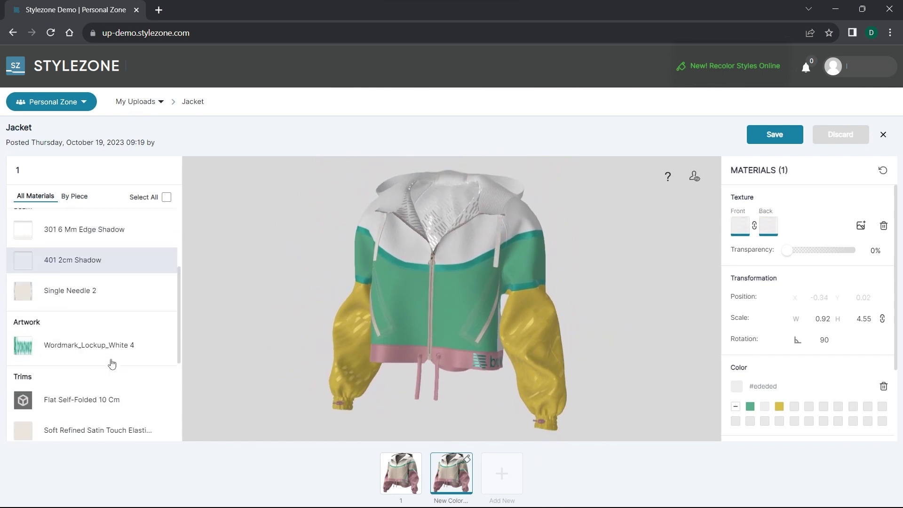
left_click(112, 335)
left_click(105, 382)
left_click(779, 406)
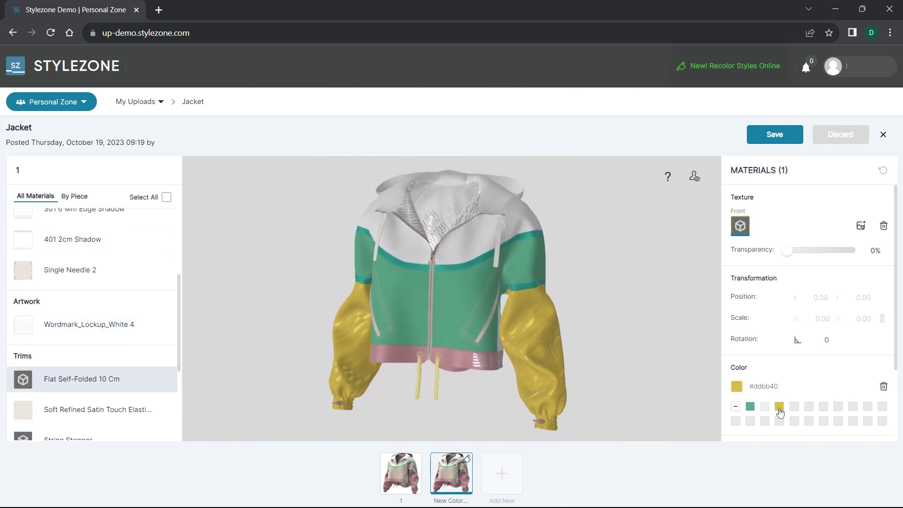
Step: Recolour the Soft Refined elastics: one lighter green, the stripe near-black #1a1a1a
scroll(108, 329, "down", 4)
left_click(106, 269)
left_click(750, 407)
left_click(100, 324)
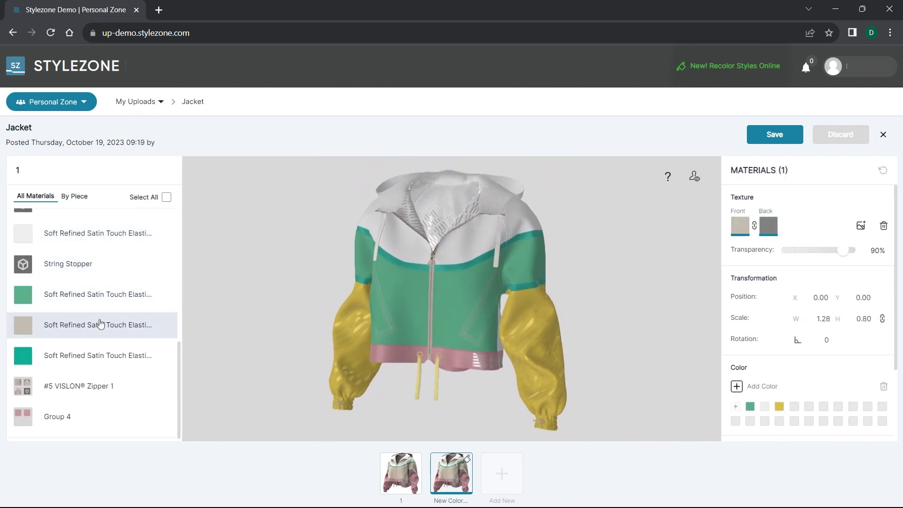
left_click(736, 386)
left_click(781, 242)
left_click(105, 355)
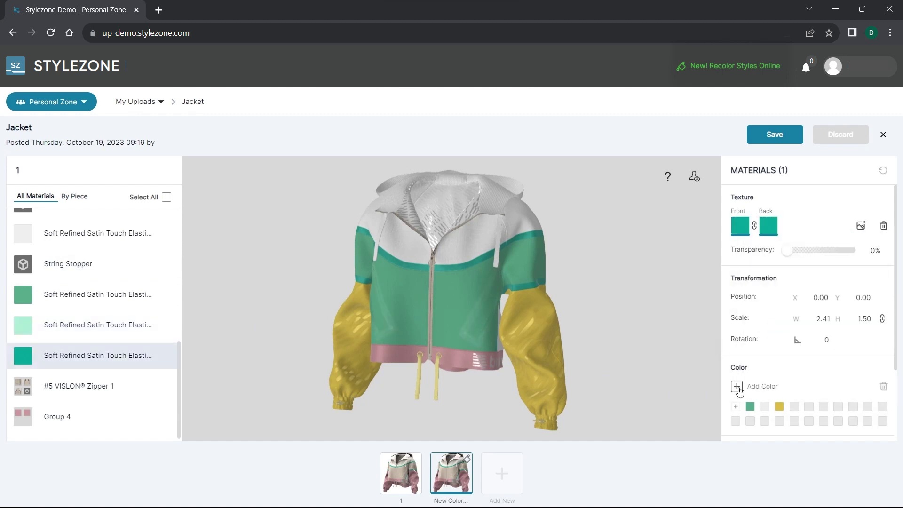
left_click(736, 386)
left_click(763, 306)
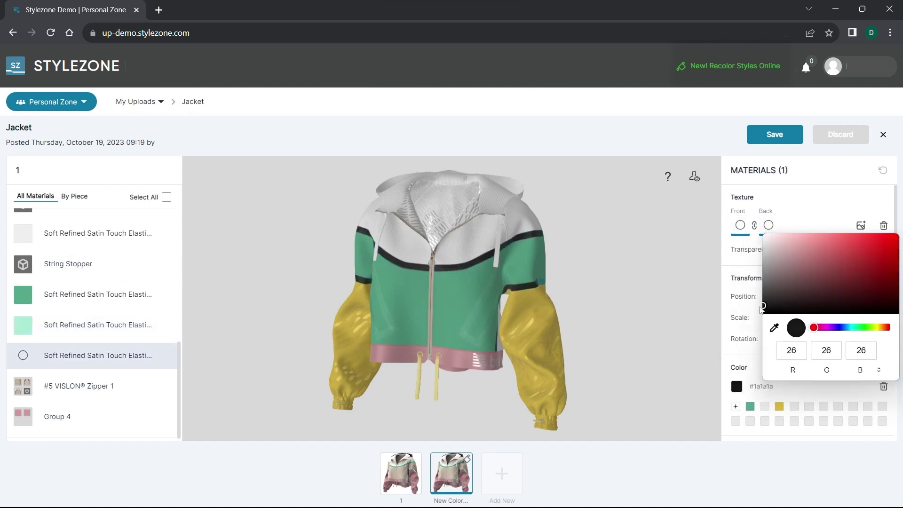
Step: Make Group 4 and the hem yellow, then save the new jacket colorway
left_click(106, 385)
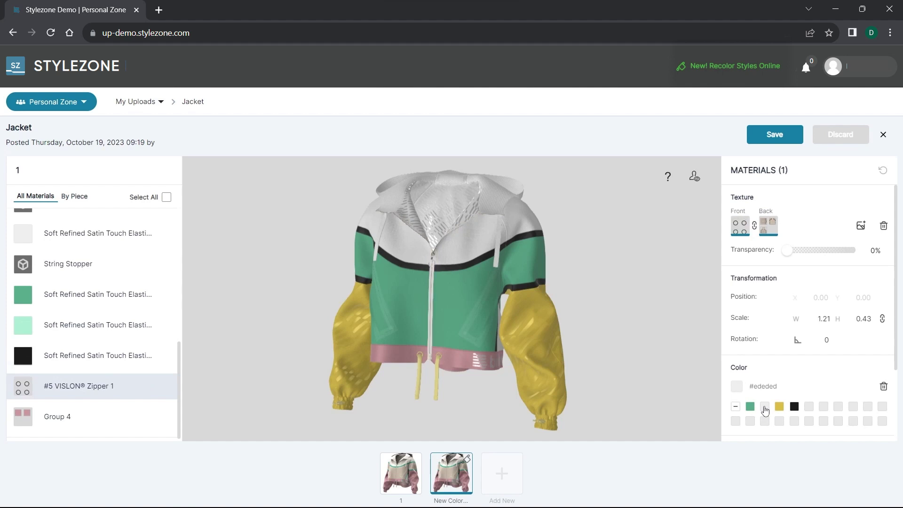
left_click(114, 418)
left_click(779, 406)
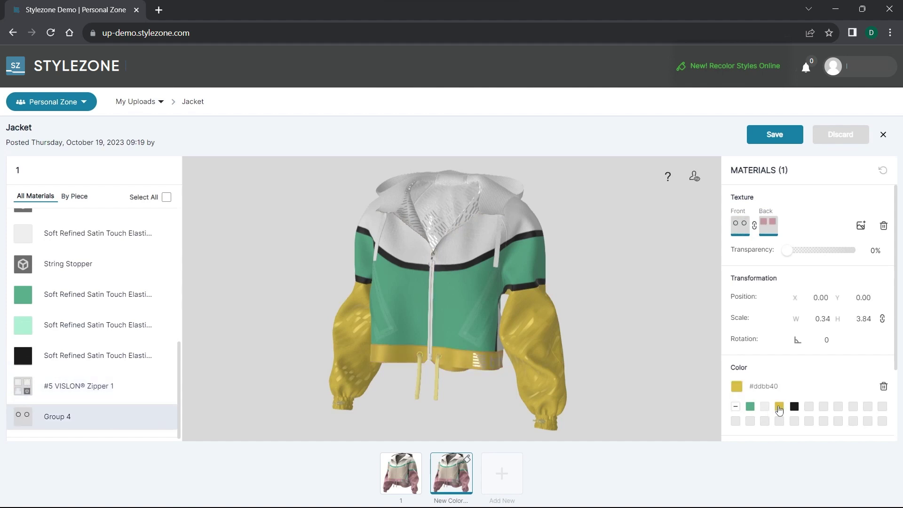
left_click(777, 135)
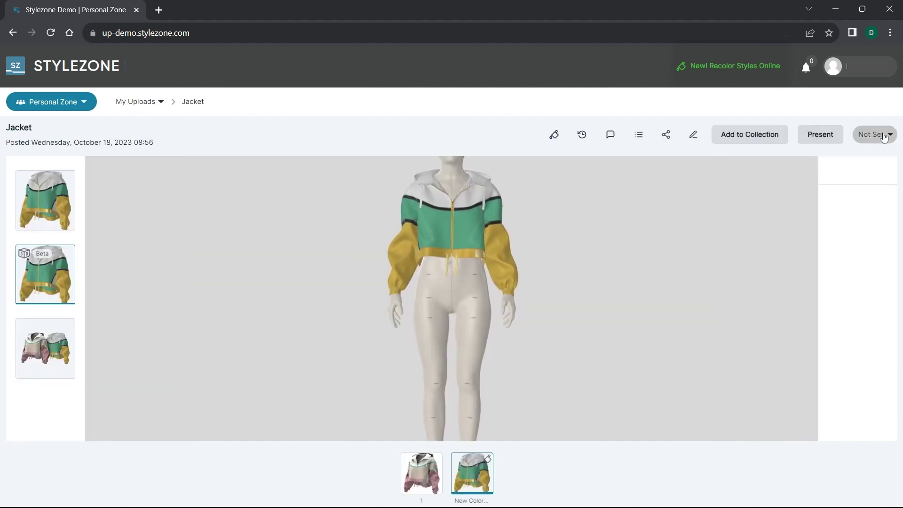
Step: View the two-jacket comparison image, then open the Tshirt from My Uploads
left_click(61, 350)
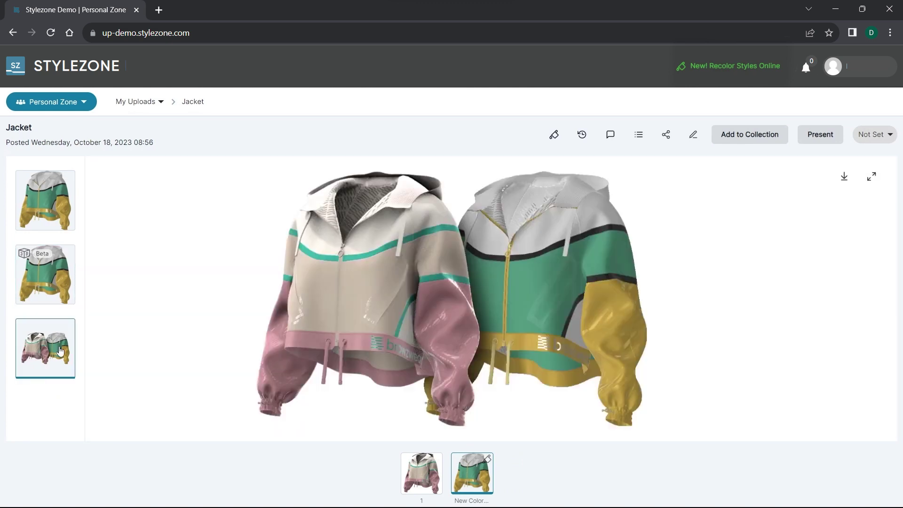
left_click(133, 103)
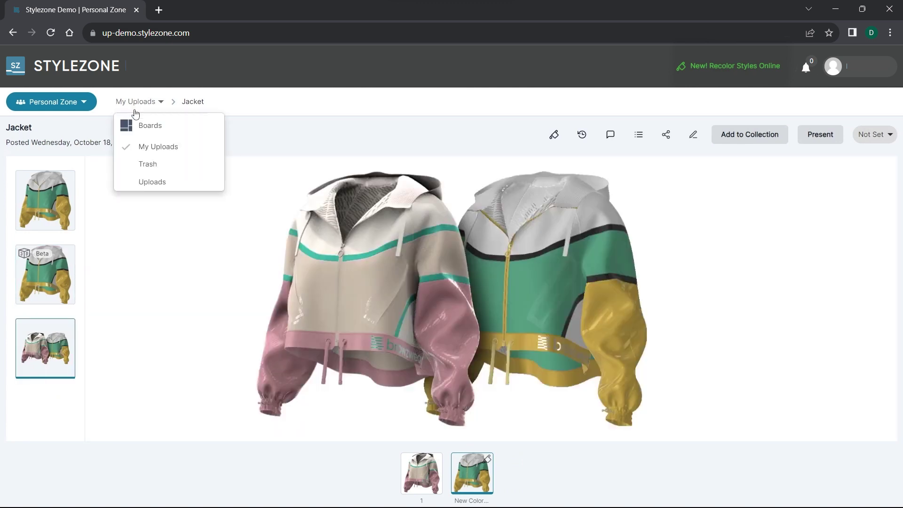
left_click(149, 147)
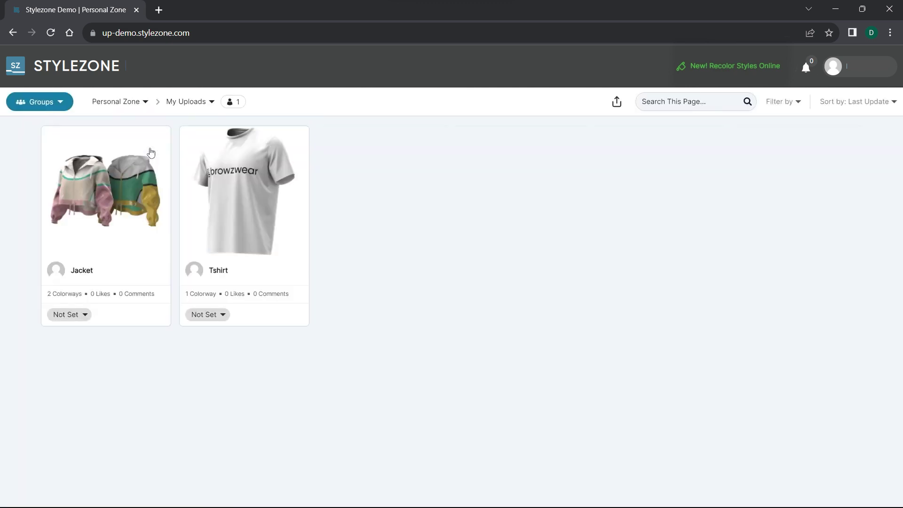
left_click(234, 195)
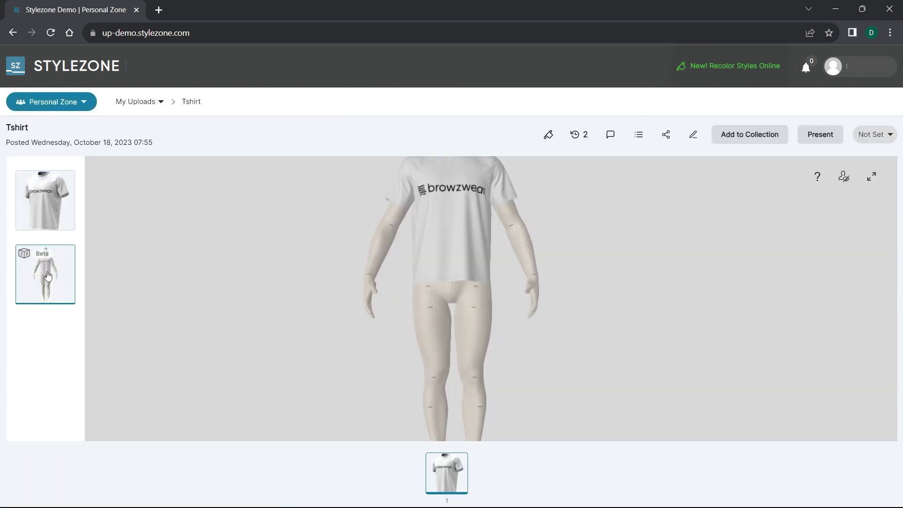
Step: Start a new Tshirt colorway, hide the mannequin, and select the Single Jersey fabric
left_click(548, 135)
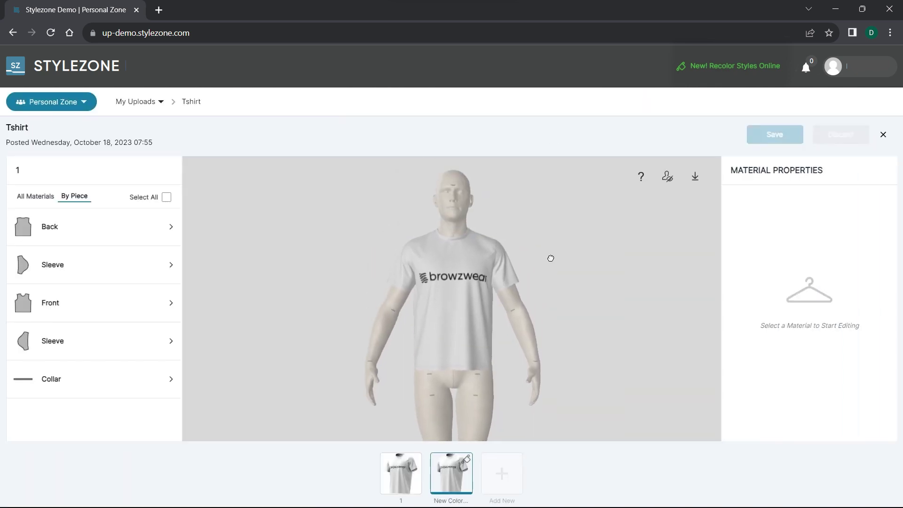
left_click(667, 177)
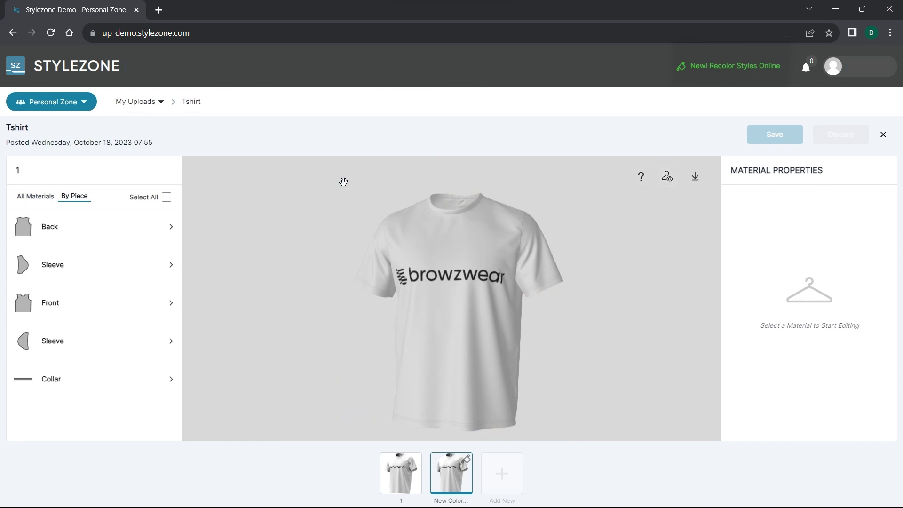
left_click(34, 200)
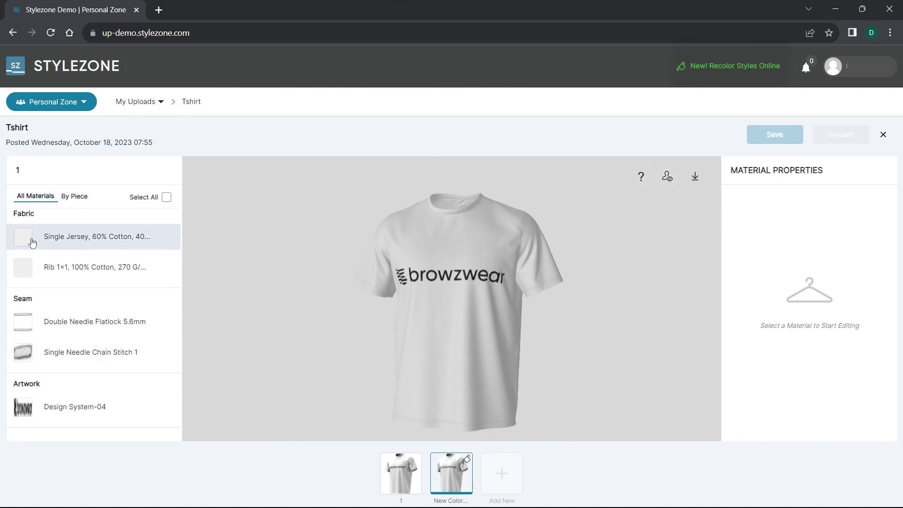
left_click(77, 240)
Step: Apply the Texture image to the Single Jersey fabric with width 40
left_click(862, 225)
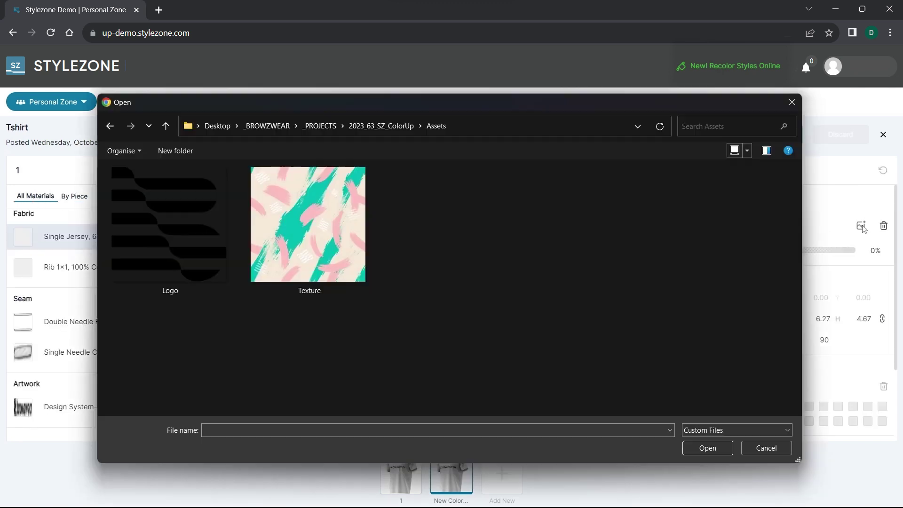
left_click(309, 225)
left_click(700, 445)
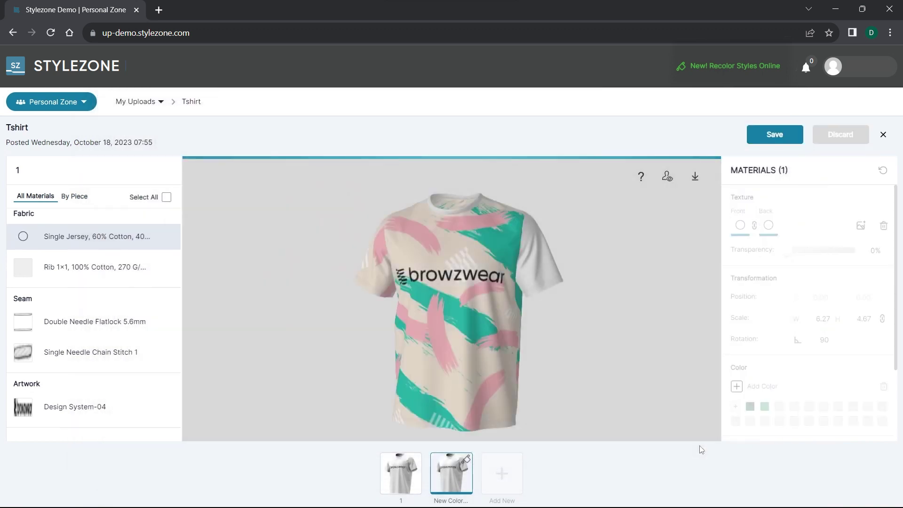
double_click(821, 318)
type("40")
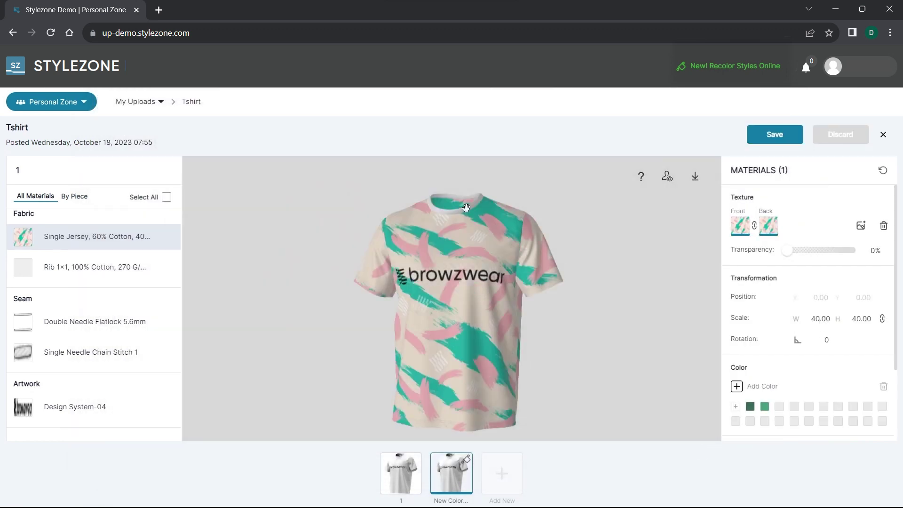
Step: Colour the collar rib fabric with teal sampled from the print
left_click(465, 208)
left_click(736, 386)
left_click(773, 328)
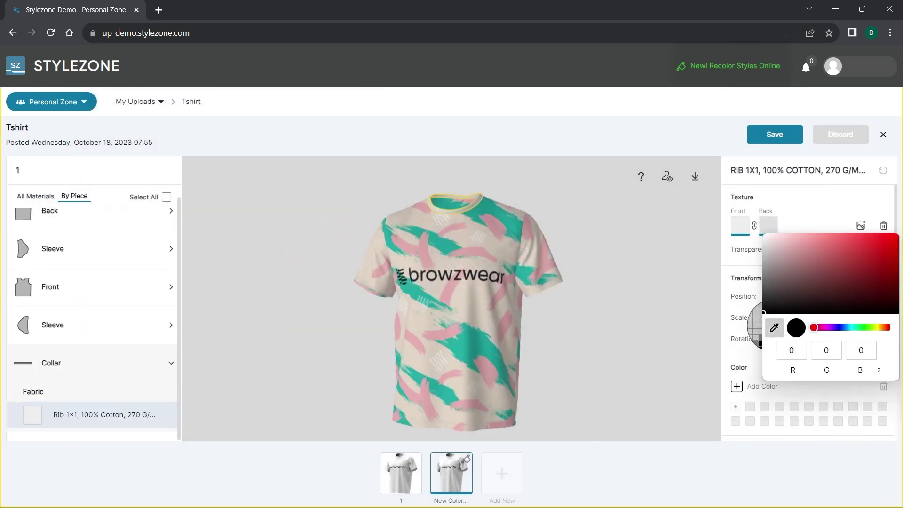
left_click(484, 205)
Step: Replace the Design System-04 artwork with the Logo file at scale 20
left_click(35, 195)
left_click(62, 416)
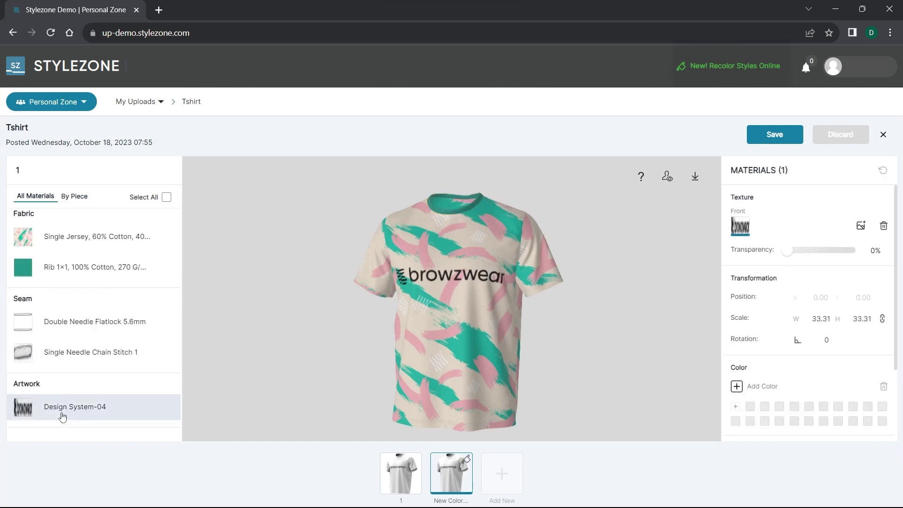
left_click(860, 225)
left_click(700, 447)
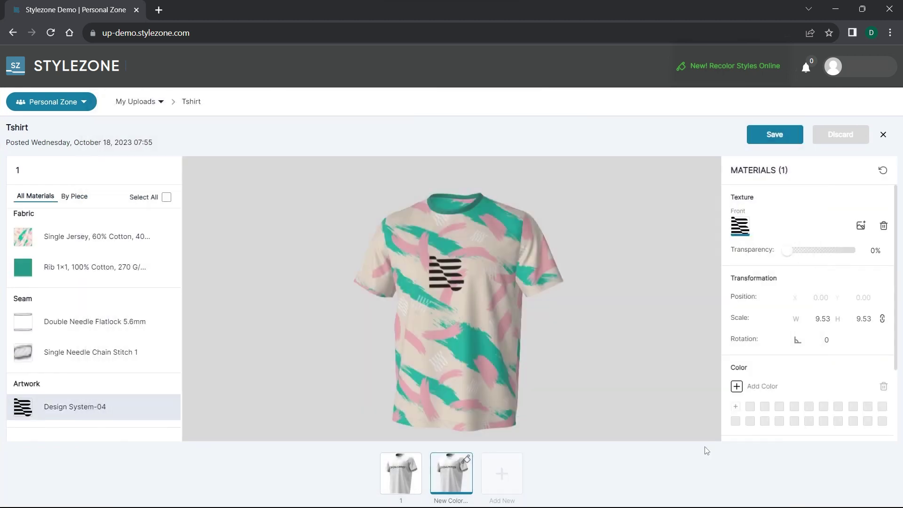
double_click(822, 319)
type("20")
key("Return")
Step: Make the logo pure white and save the camo colorway
left_click(736, 386)
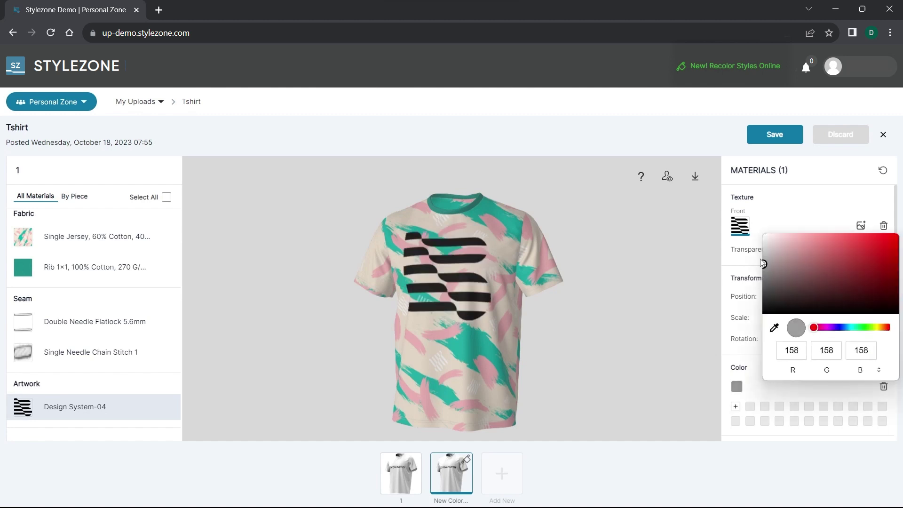
left_click_drag(763, 267, 755, 232)
left_click(775, 143)
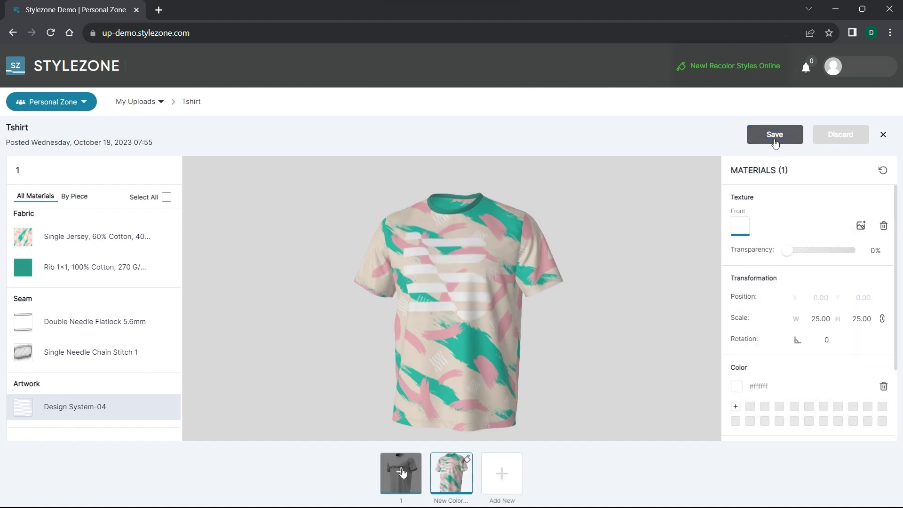
Step: In a new colorway, colour all materials Archroma green 325-511 from the Color Atlas .ase library
left_click(400, 472)
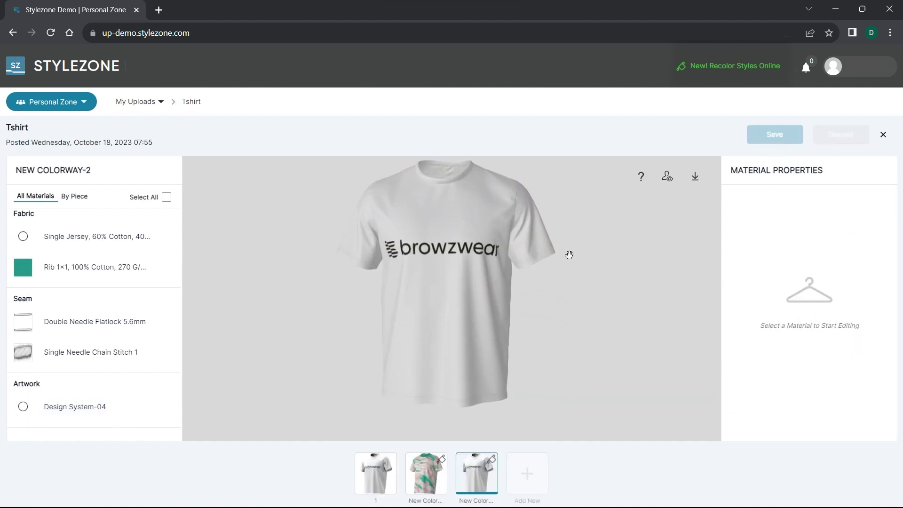
left_click(167, 198)
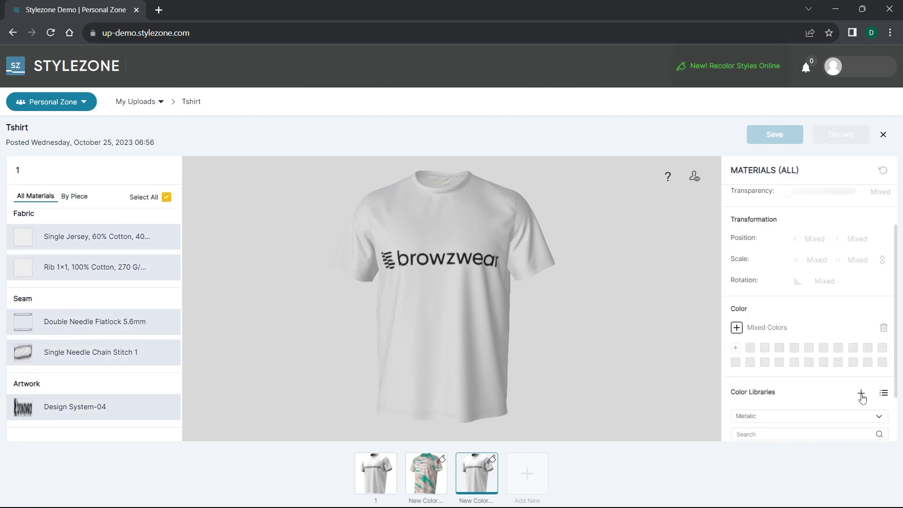
left_click(861, 394)
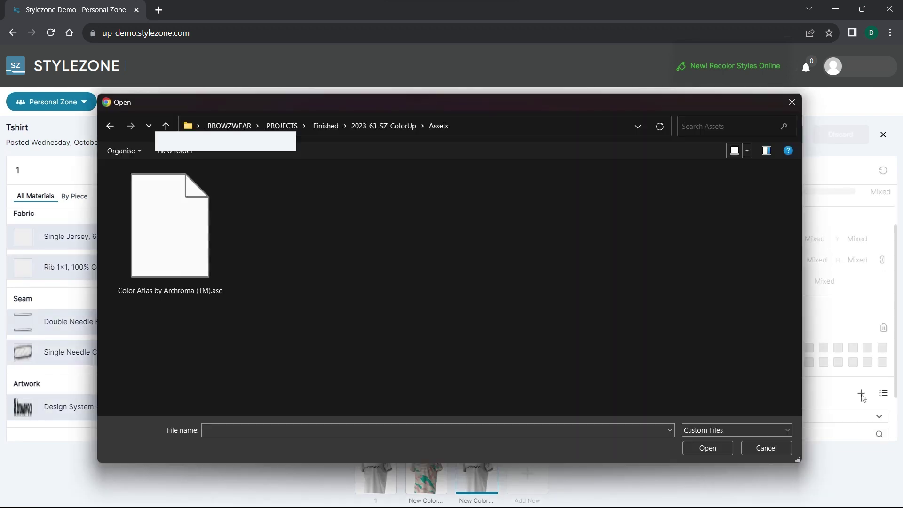
left_click(229, 273)
left_click(703, 446)
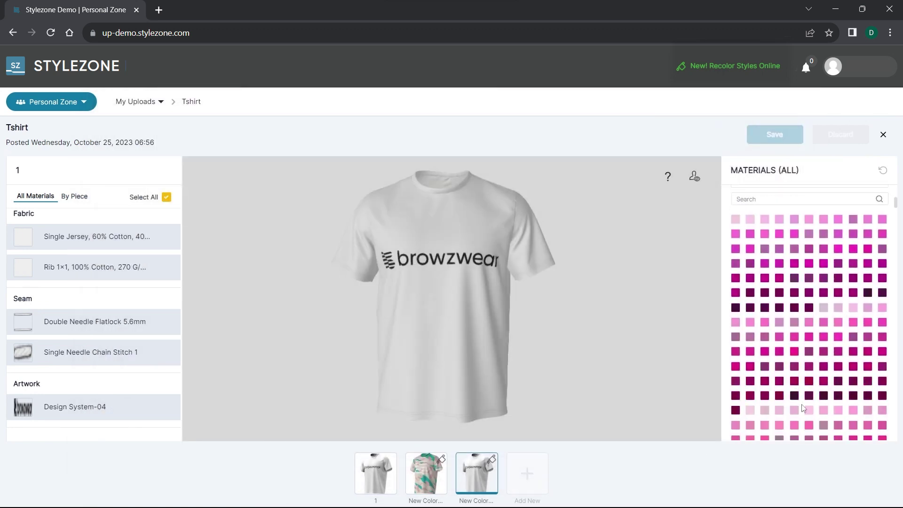
scroll(803, 409, "down", 2)
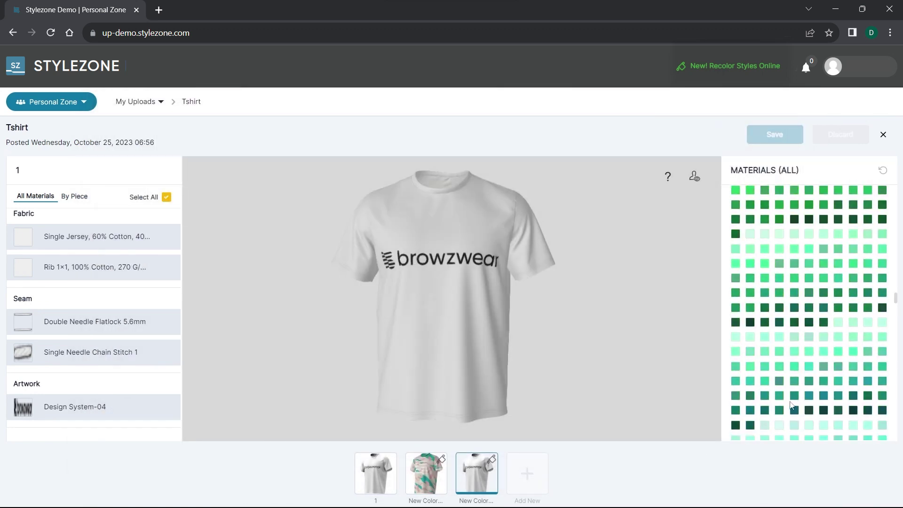
left_click(736, 387)
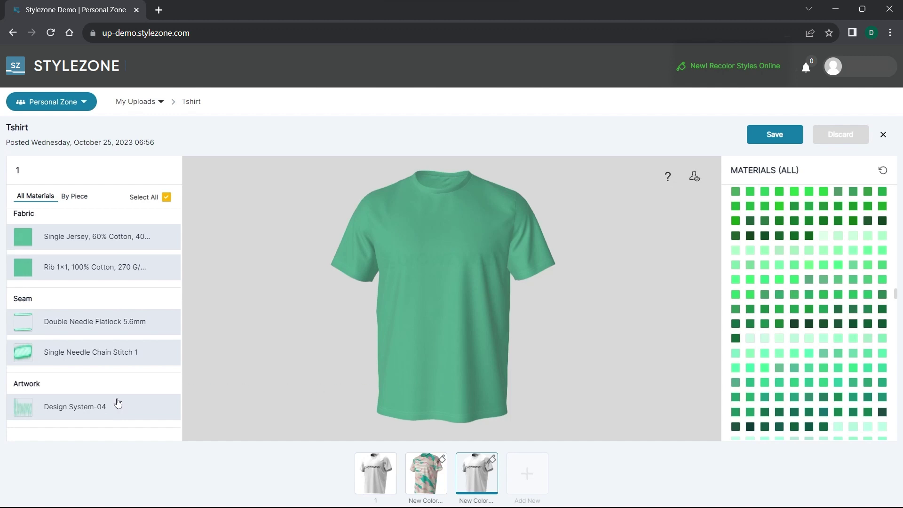
Step: Set the Design System-04 logo to white and save the green colorway
left_click(78, 409)
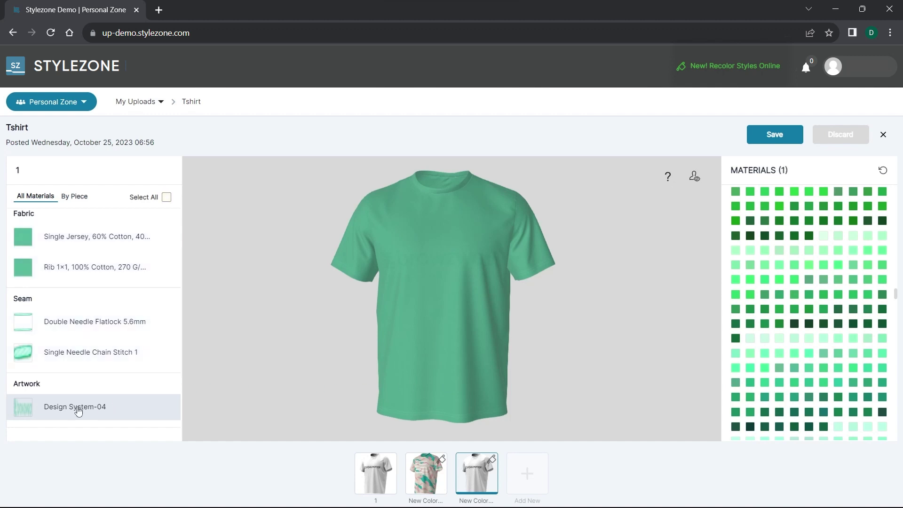
left_click(738, 233)
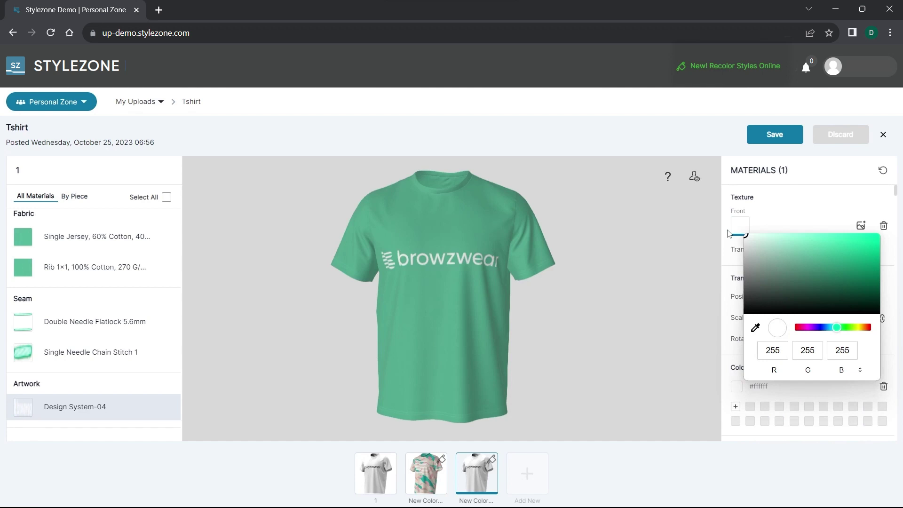
left_click(774, 137)
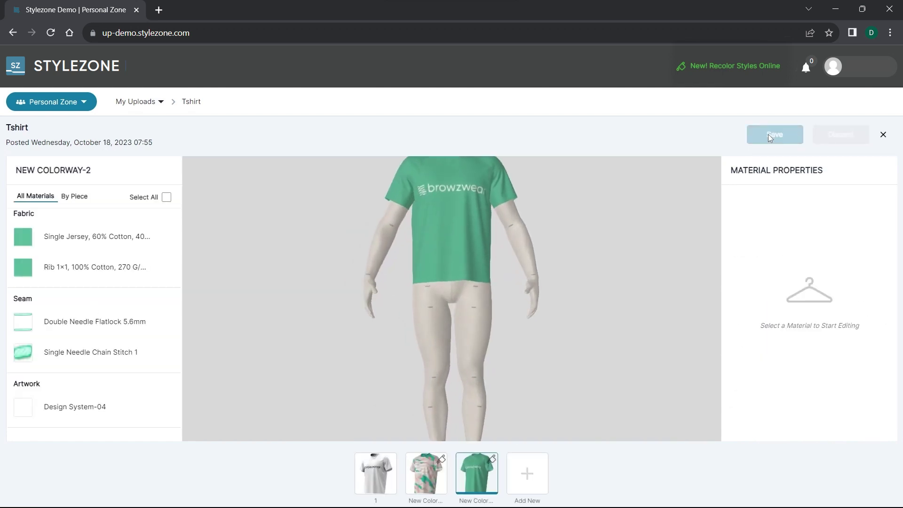
Step: Close the editor, view the three-shirt colorway lineup, and open ColorUp
left_click(883, 135)
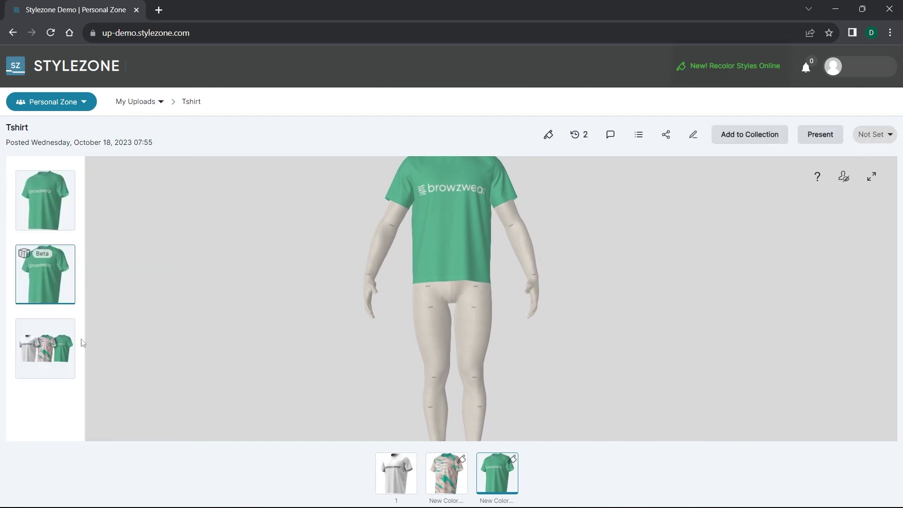
left_click(57, 355)
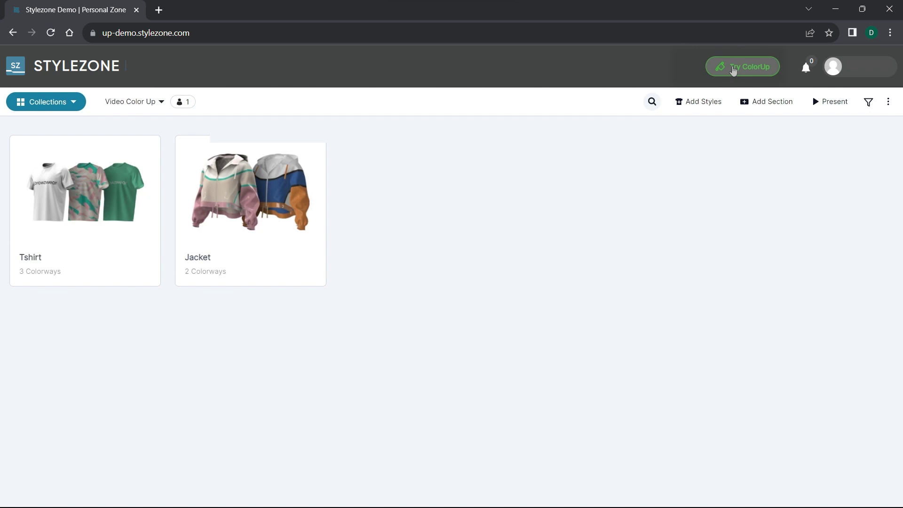
left_click(732, 68)
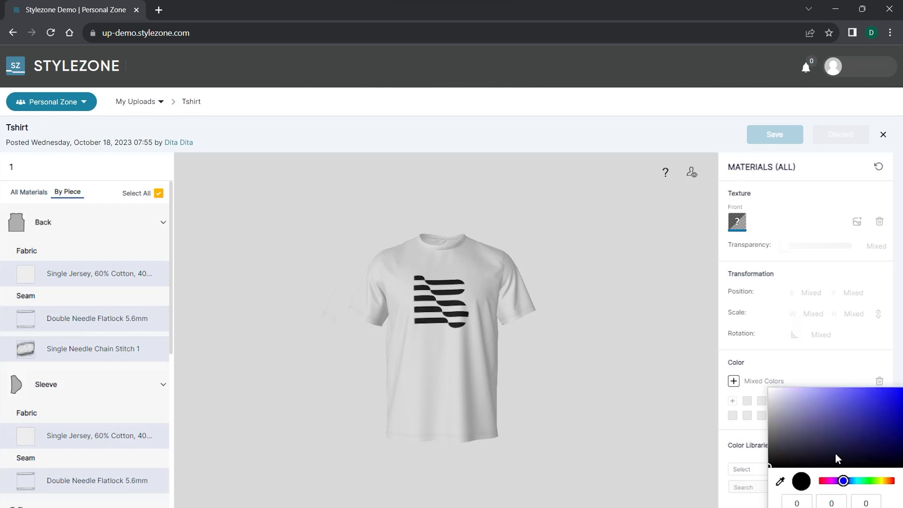
Step: Turn the T-shirt fabric dark navy and save the colorway
left_click_drag(834, 452, 851, 441)
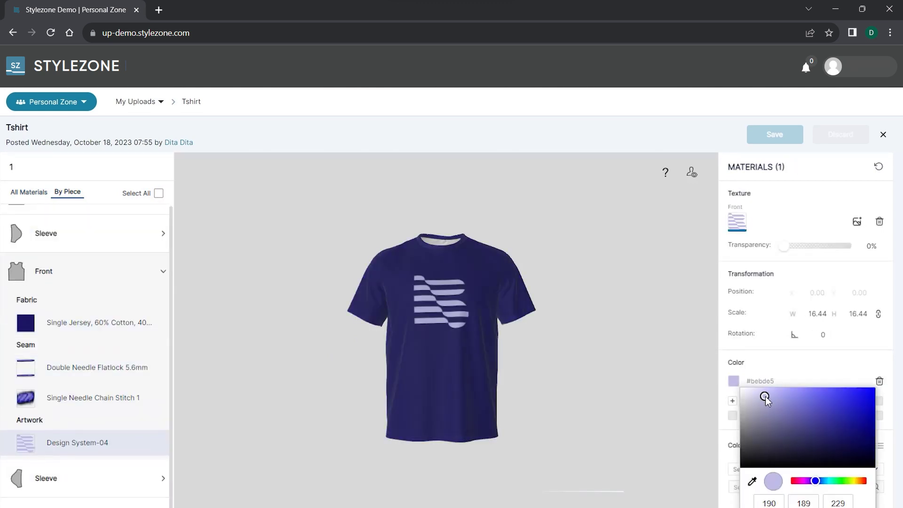
left_click(768, 138)
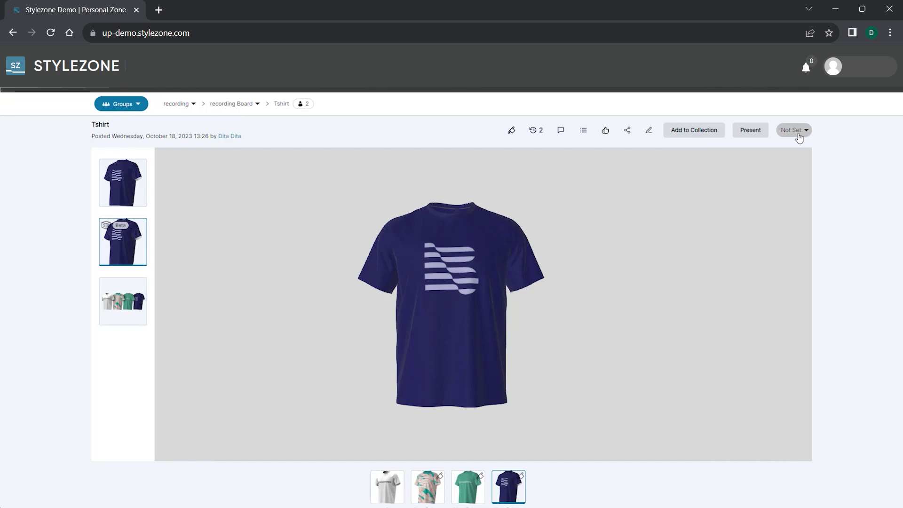
Step: Switch to the Collections view and open the Tshirt style
left_click(121, 311)
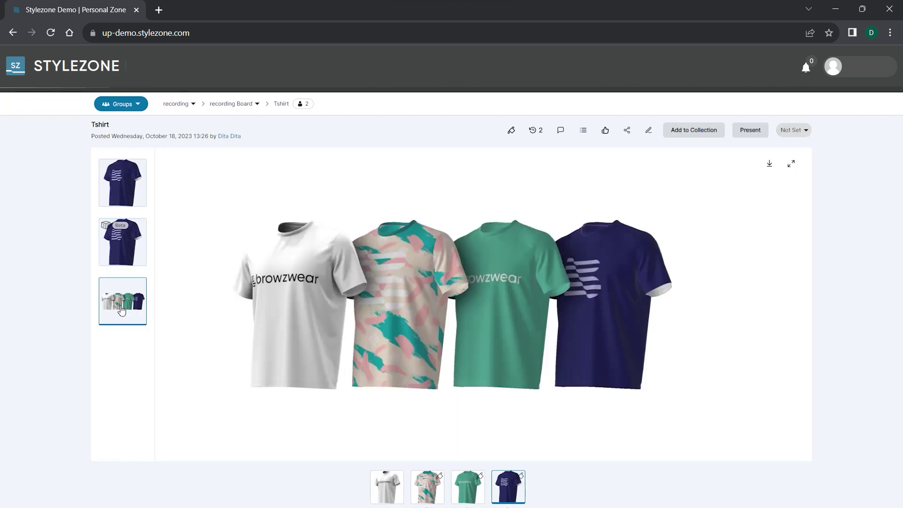
left_click(121, 105)
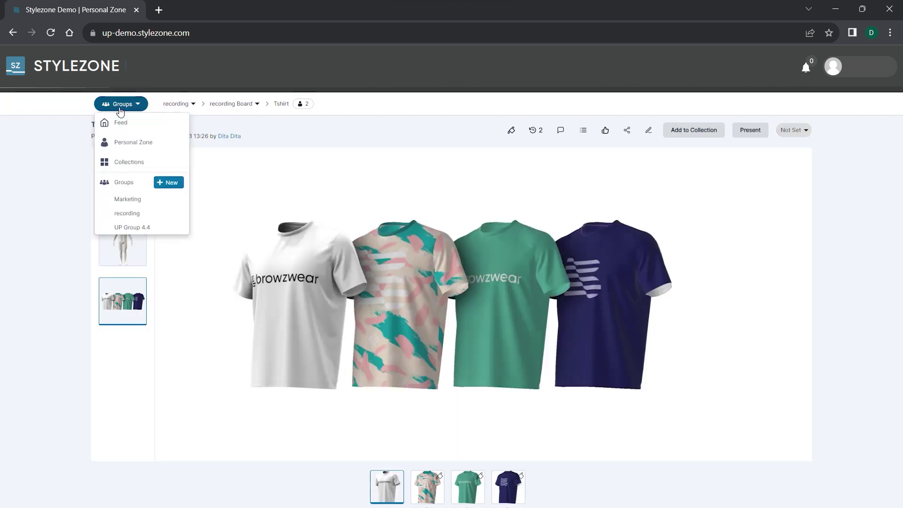
left_click(122, 166)
left_click(250, 188)
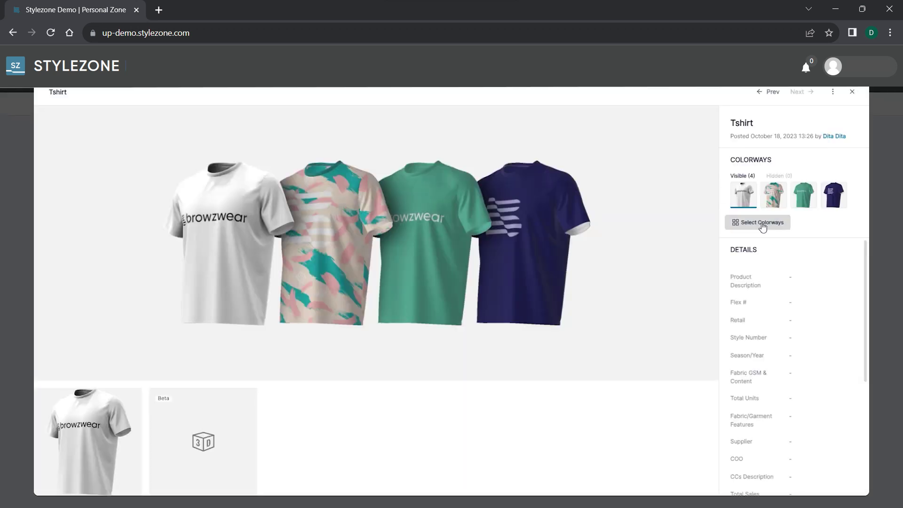
Step: Reorder the Tshirt colorways with navy first and camo last, after the green one
left_click(745, 221)
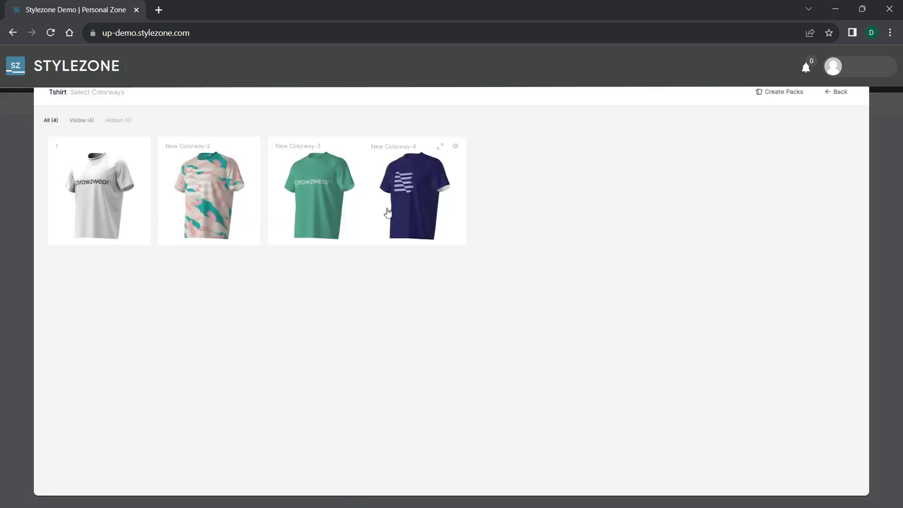
left_click_drag(387, 207, 117, 203)
left_click_drag(283, 207, 462, 217)
left_click(836, 91)
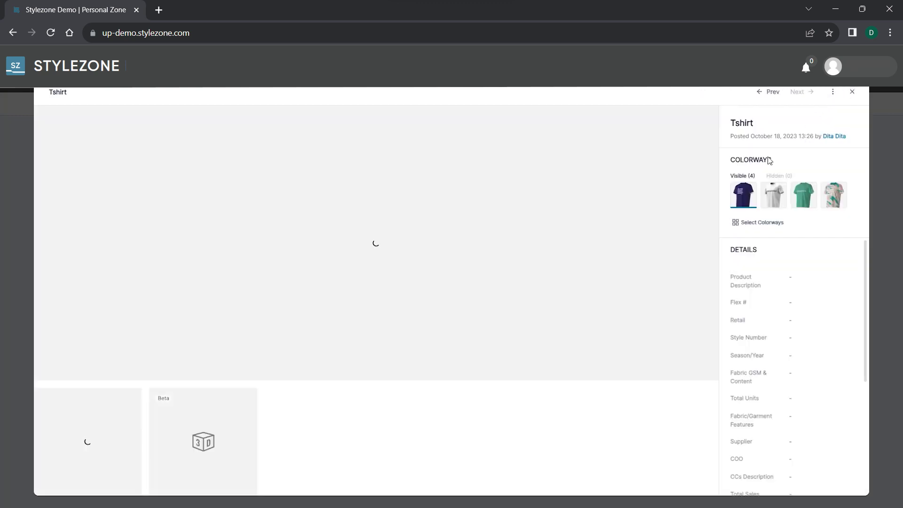